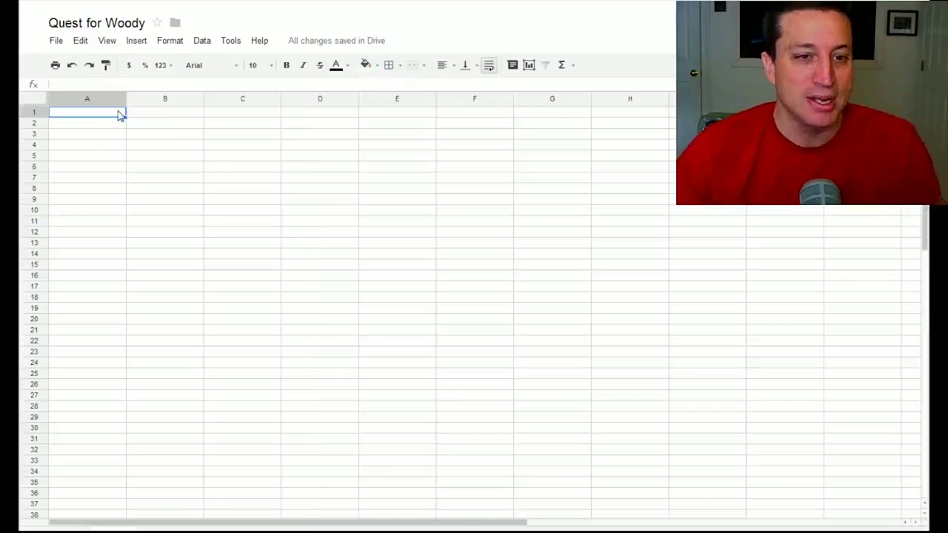
Step: Enter the drink names beer, vodka and whiskey in cells A1 to A3
type("beer")
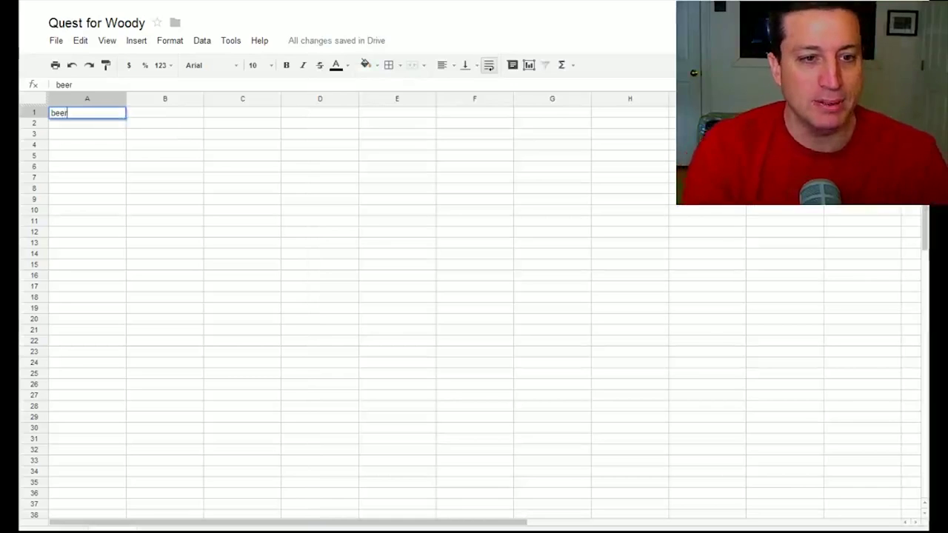
key("Return")
double_click(106, 122)
type("vodkla")
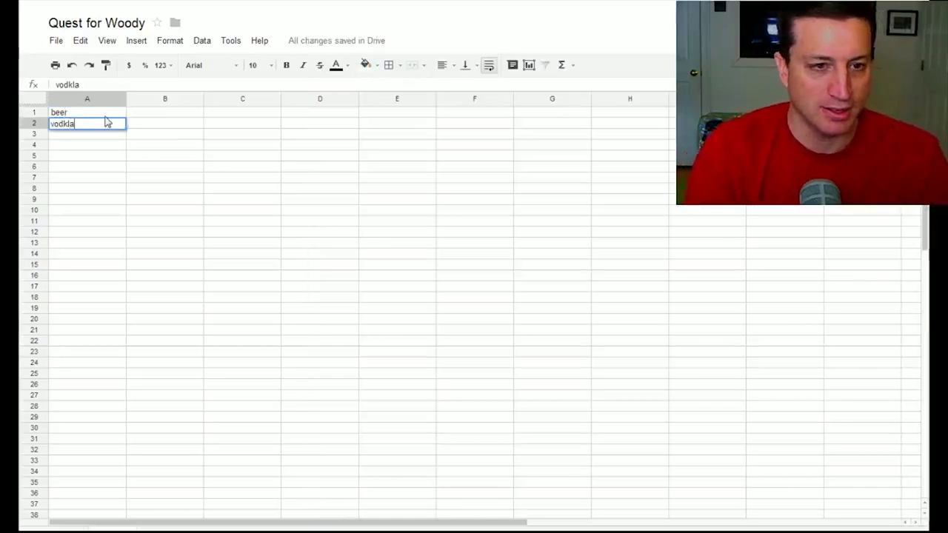
type("a")
key("Return")
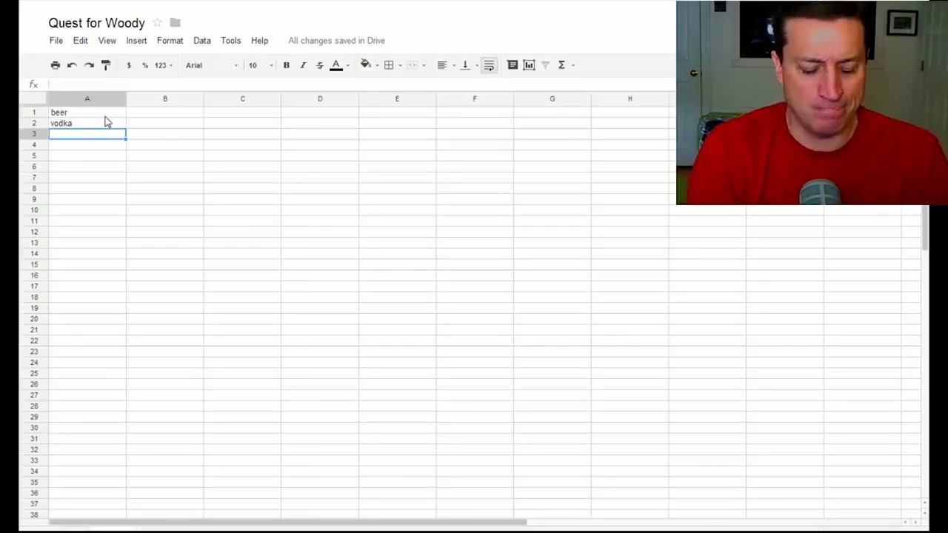
type("wh")
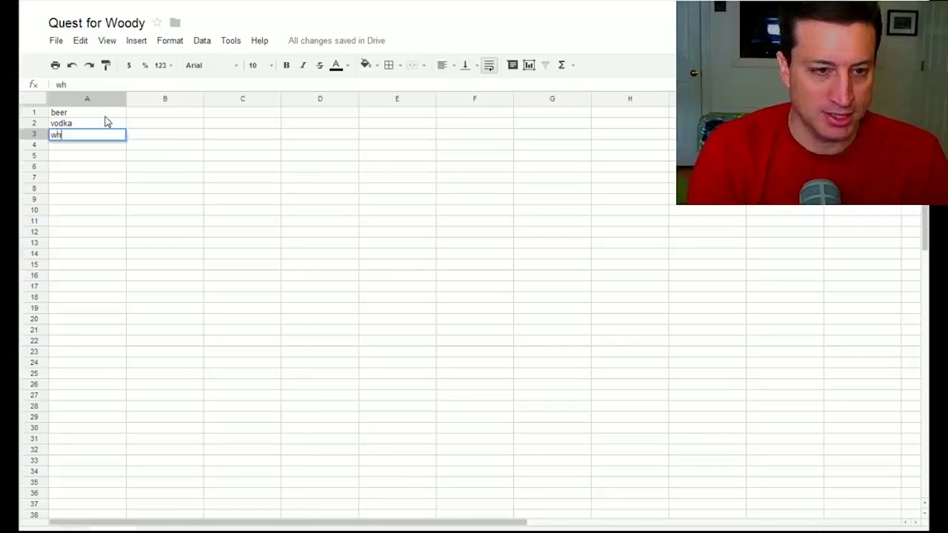
type("iskey")
key("Return")
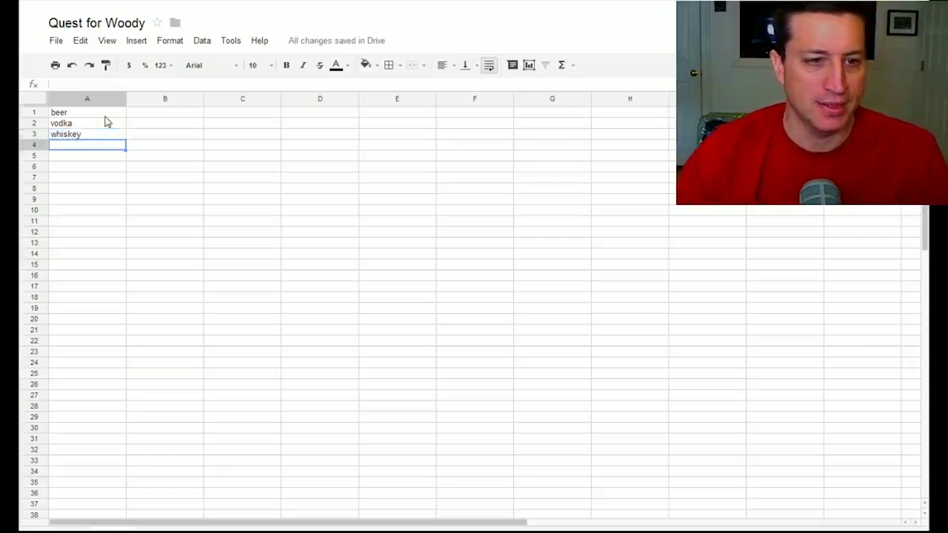
Step: Auto-fill the drink list from A1:A3 down to A24 with related items
left_click(116, 123)
left_click_drag(112, 115, 111, 136)
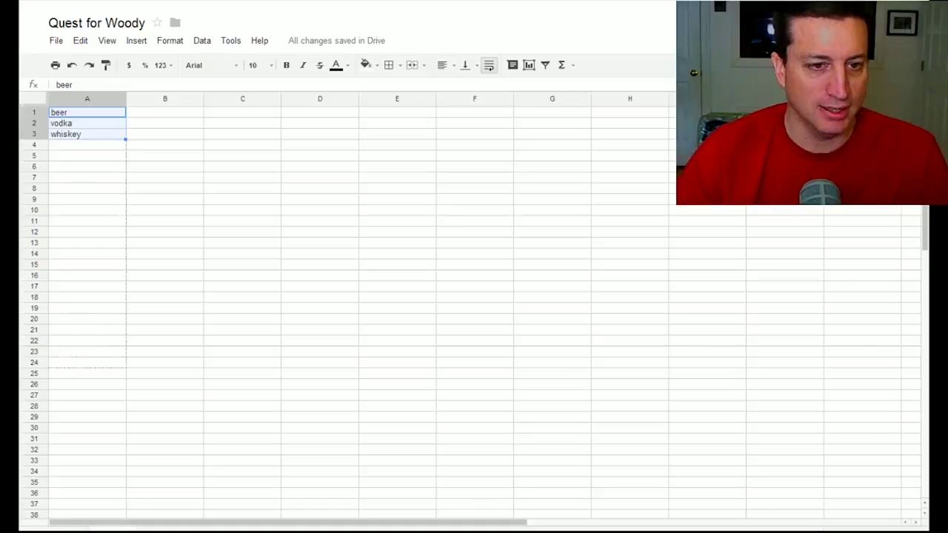
left_click_drag(99, 366, 98, 368)
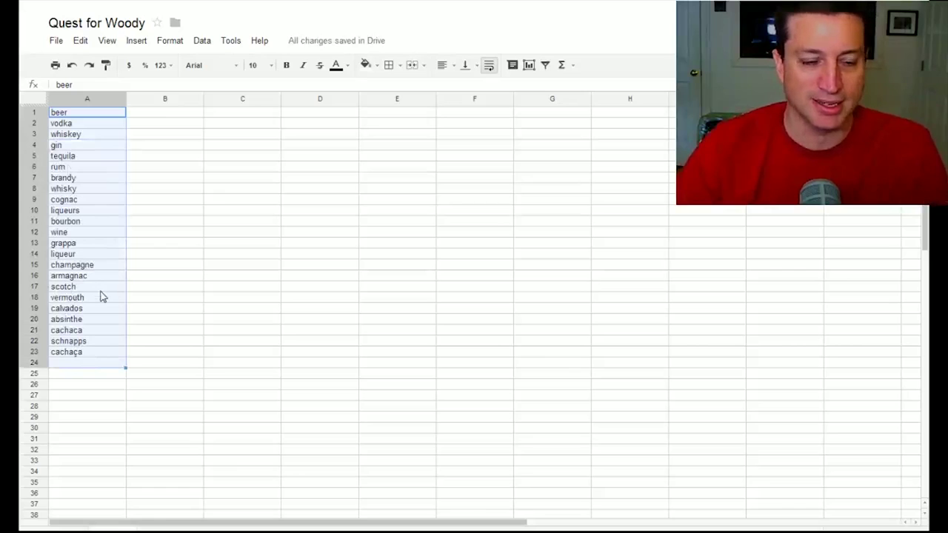
Step: Enter "call of duty" in cell B1 and "super mario brothers" in B2
left_click(167, 115)
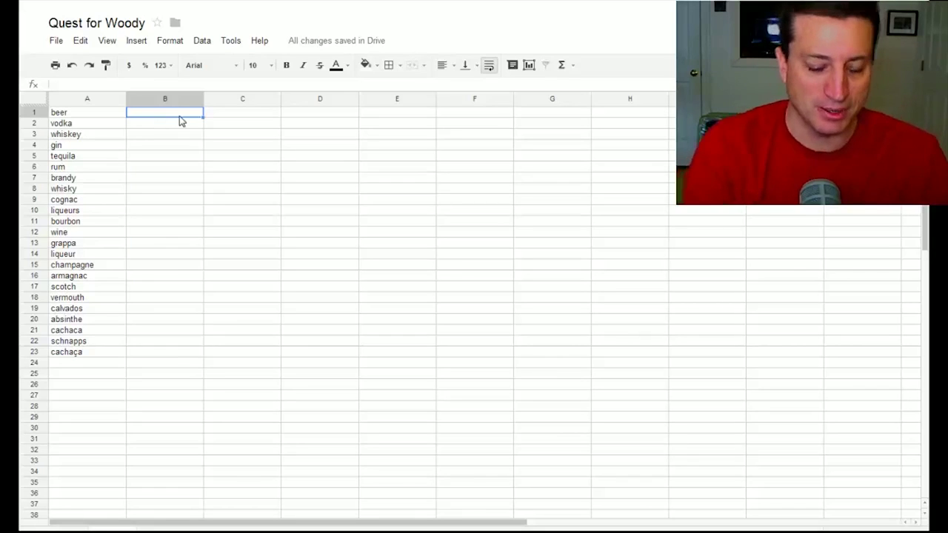
type("call of duty")
key("Return")
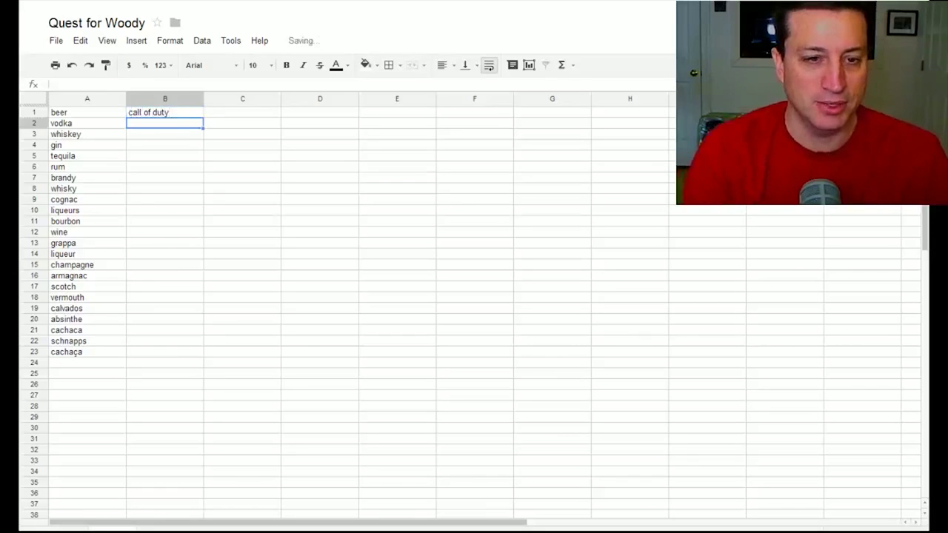
type("super m")
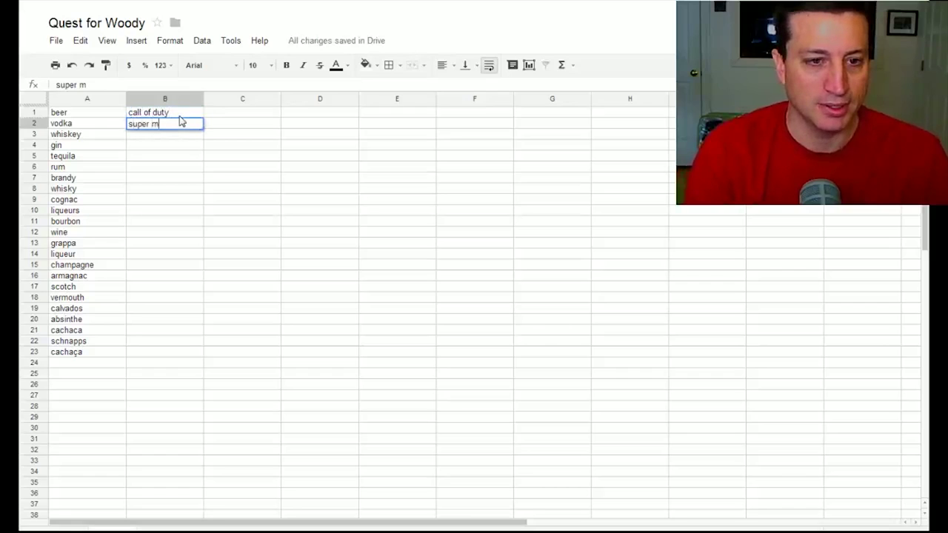
type("ario brothers")
key("BackSpace")
type("brothers")
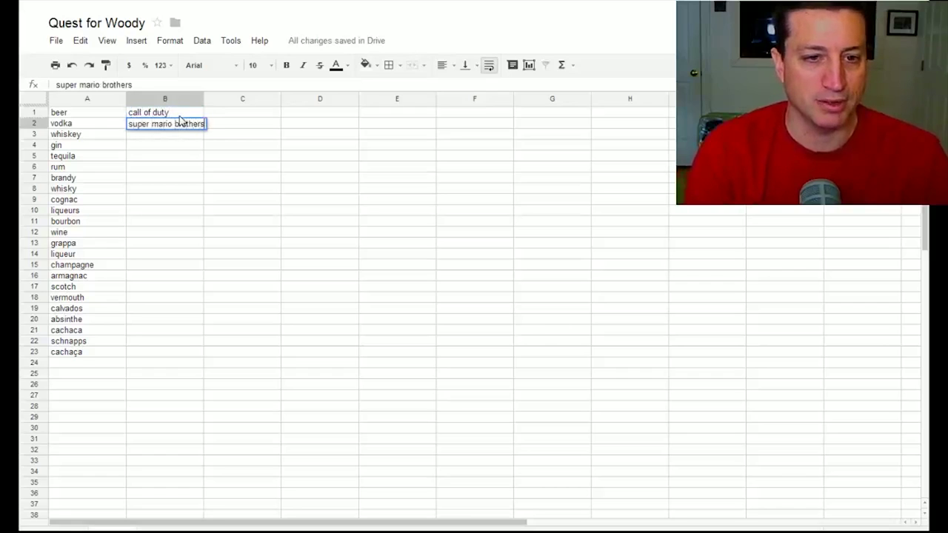
key("Return")
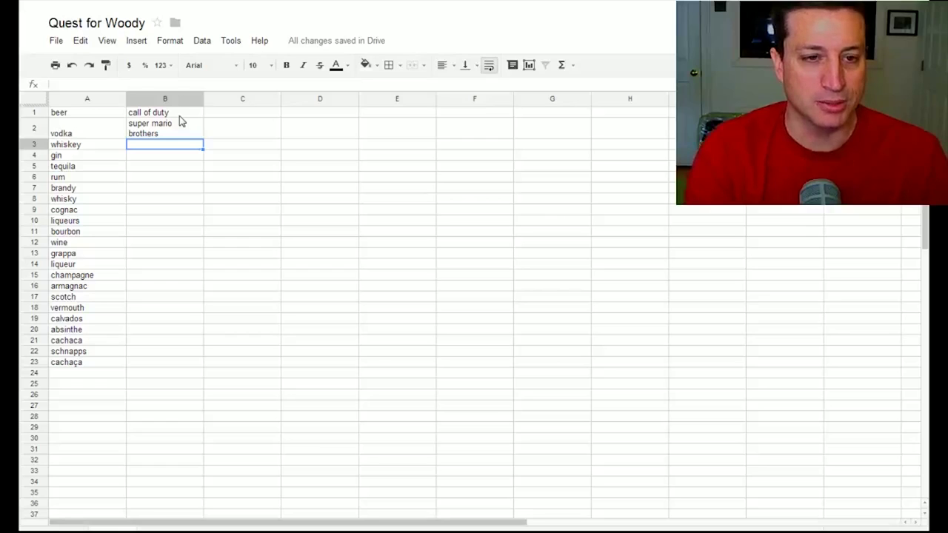
Step: Enter "pacman" in cell B3 and "asteroids" in B4
type("pac ma")
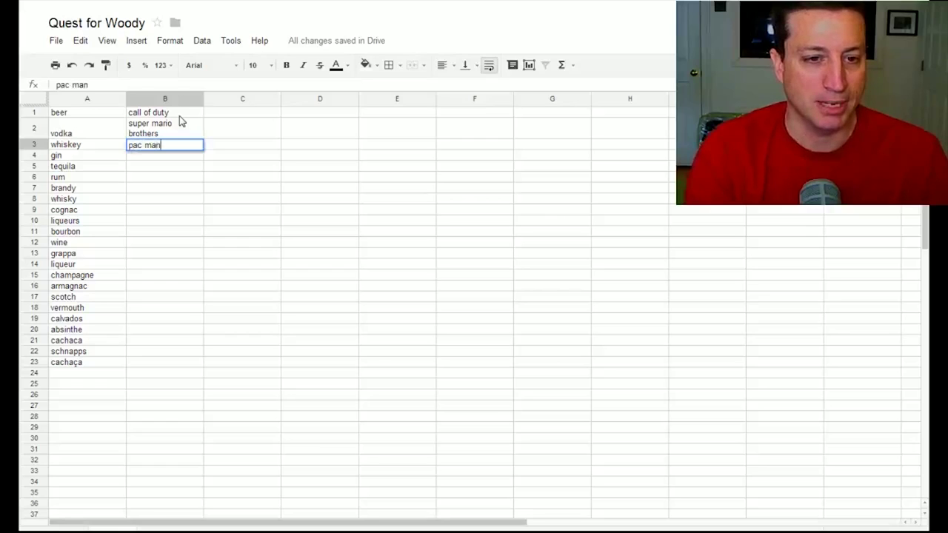
type("n")
key("BackSpace")
key("BackSpace")
key("BackSpace")
key("BackSpace")
type("man")
key("Return")
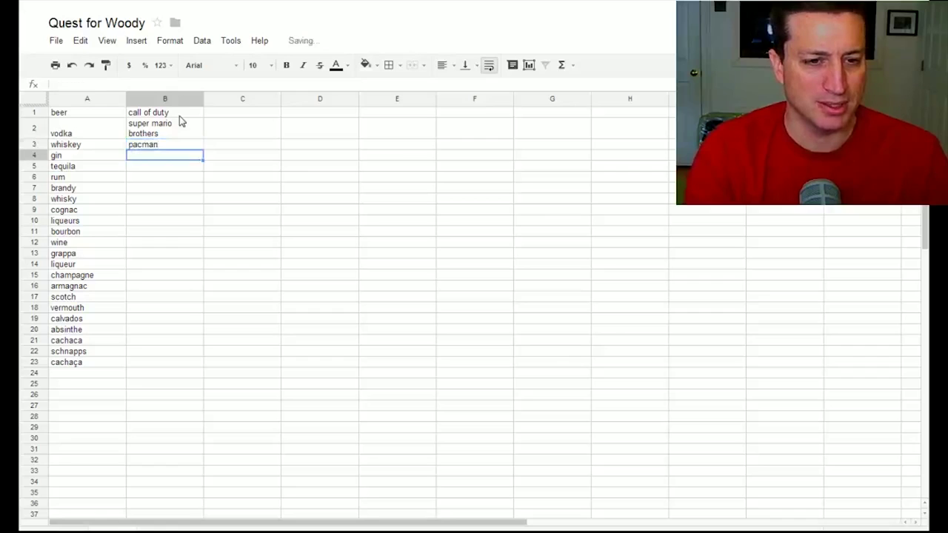
type("as")
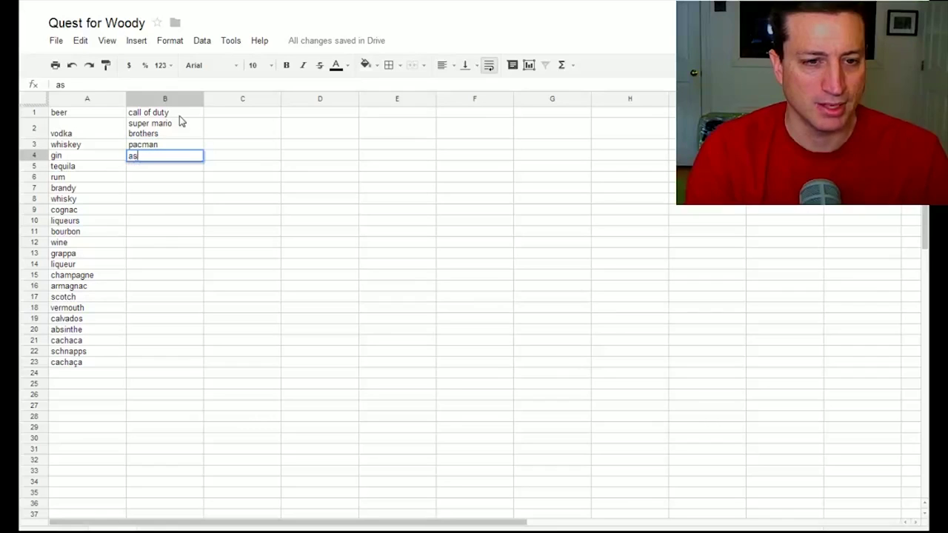
type("teroids")
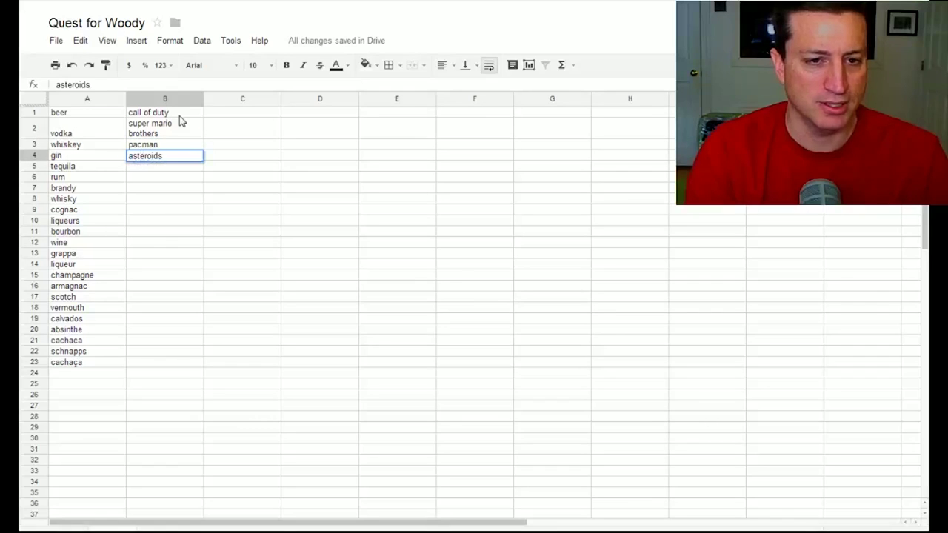
key("Return")
Step: Auto-fill the video game list from B1:B4 down to B22 with related titles
left_click_drag(174, 113, 191, 156)
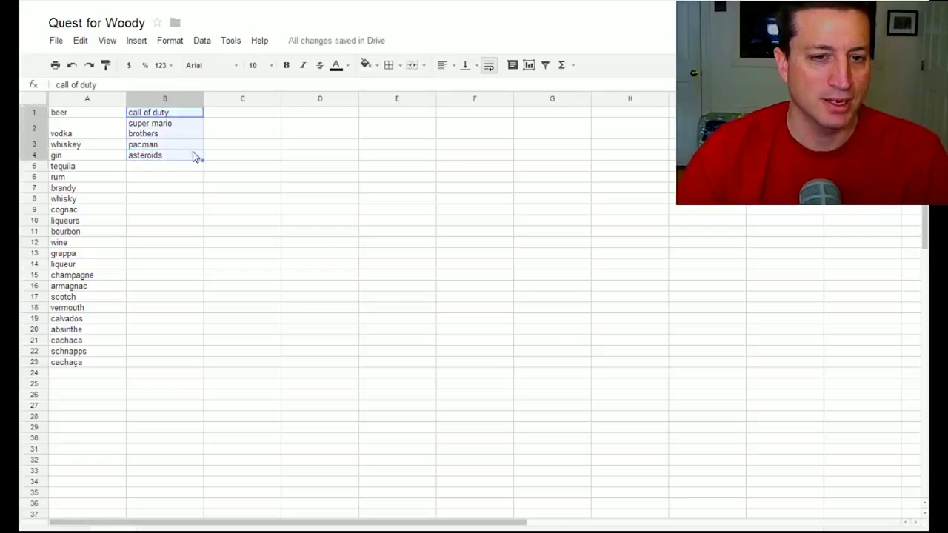
left_click_drag(186, 291, 186, 352)
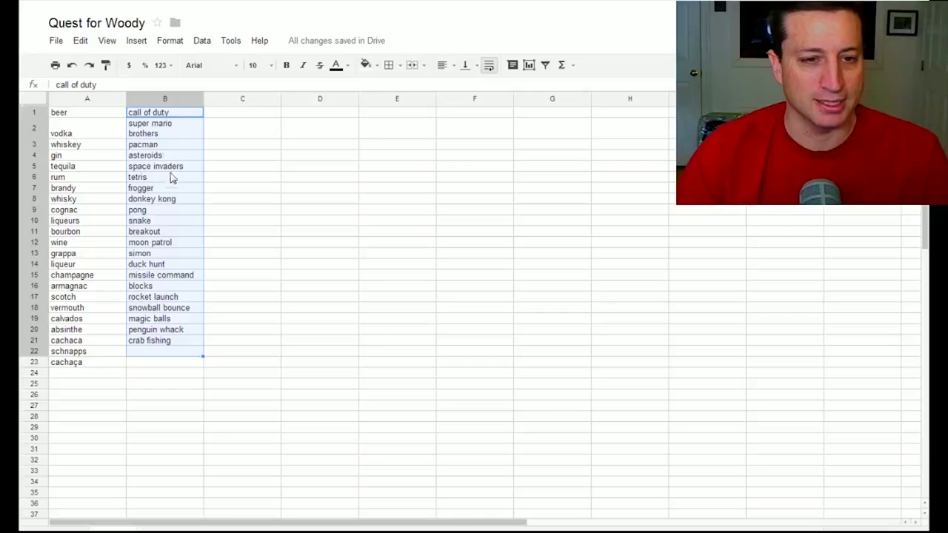
Step: Enter "unexceptional gamer" in cell C1 and "cervix pounder" in C2
left_click(254, 111)
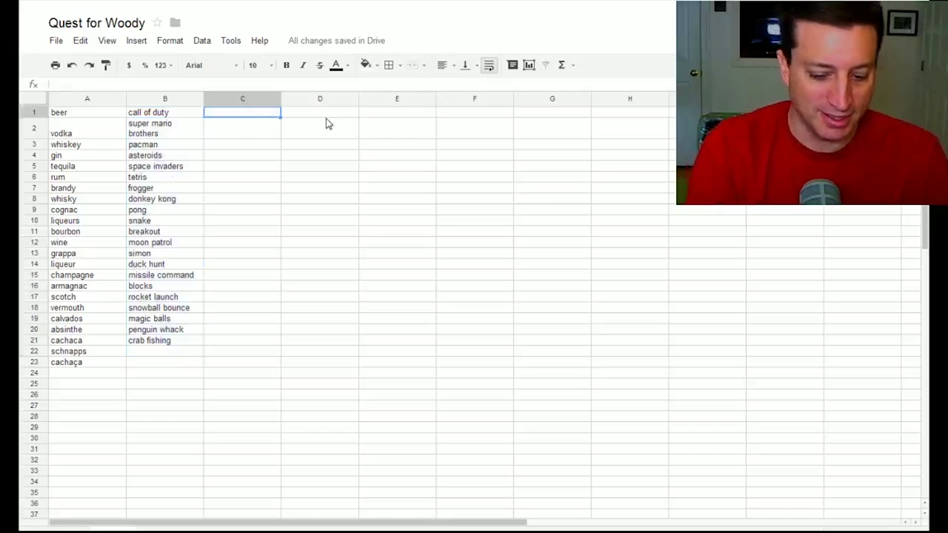
type("unex")
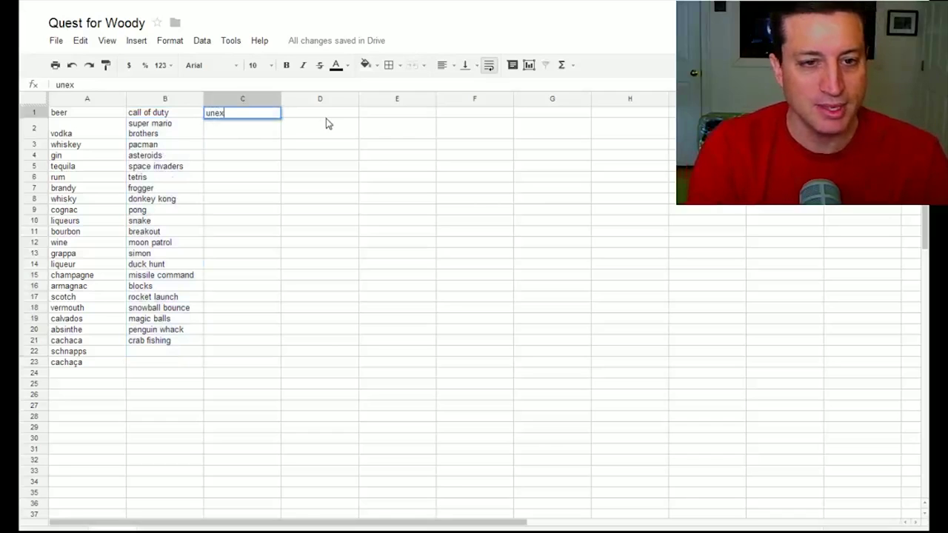
type("ceptional g")
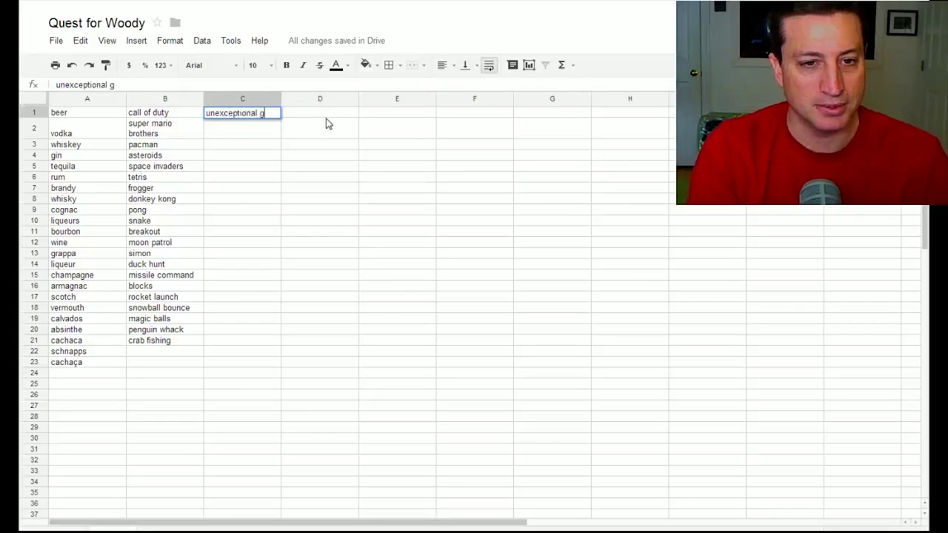
type("amer")
key("Return")
type("c")
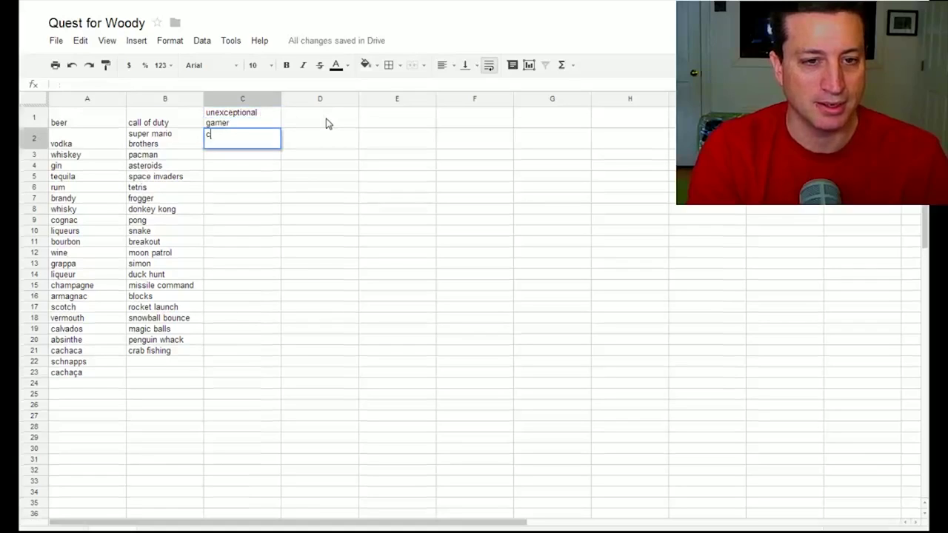
type("ervix ")
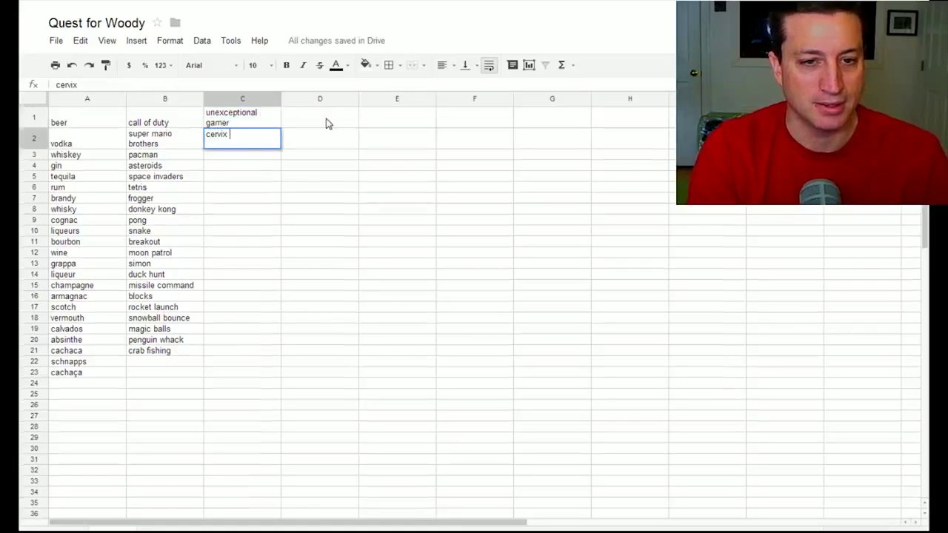
type("poind")
key("BackSpace")
key("BackSpace")
key("BackSpace")
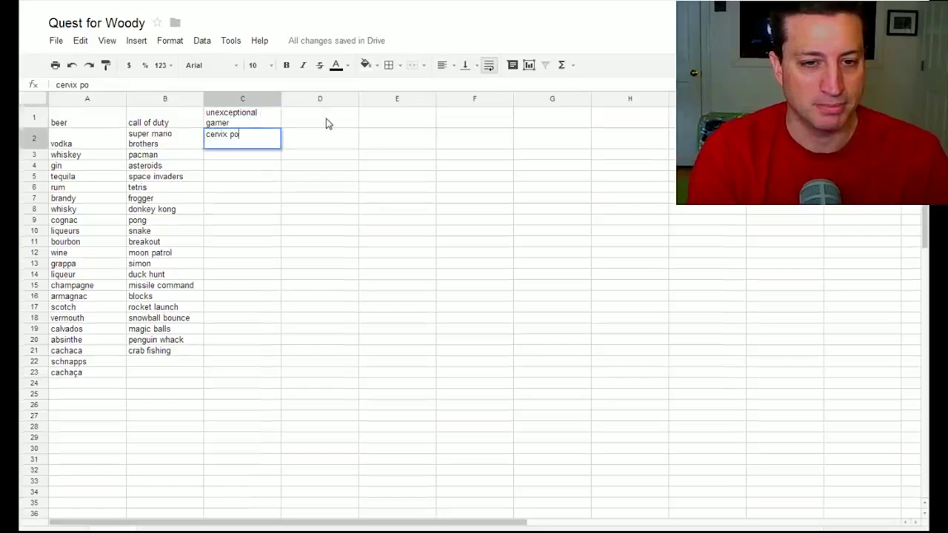
type("under")
key("Return")
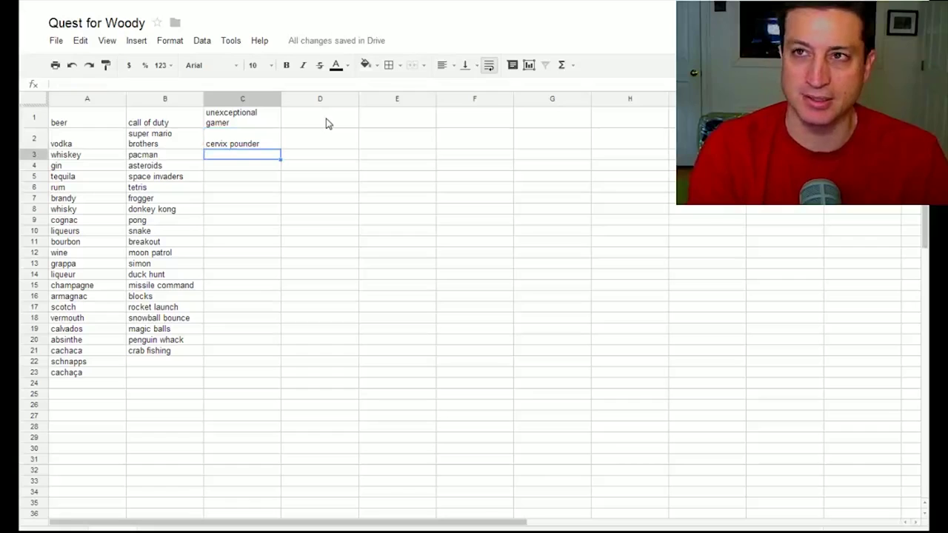
type("un")
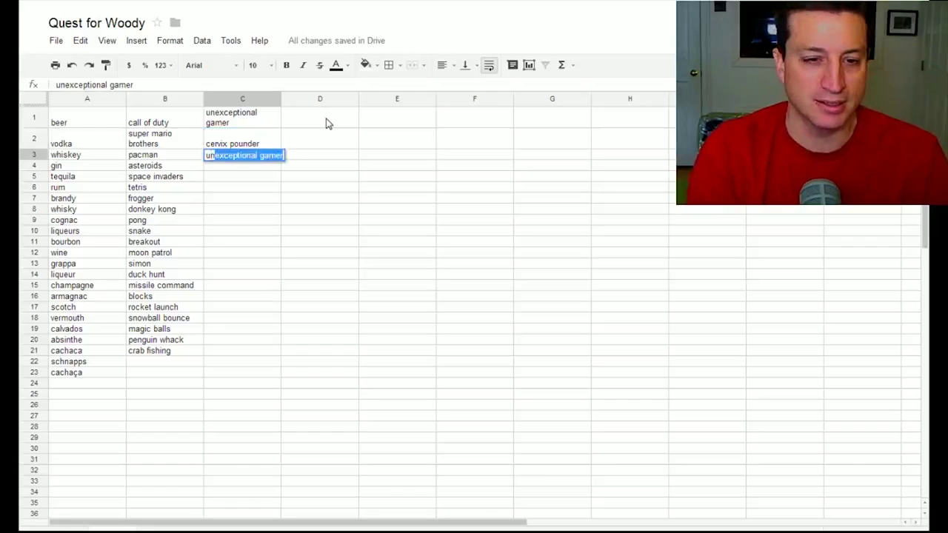
type("sub woody")
key("Return")
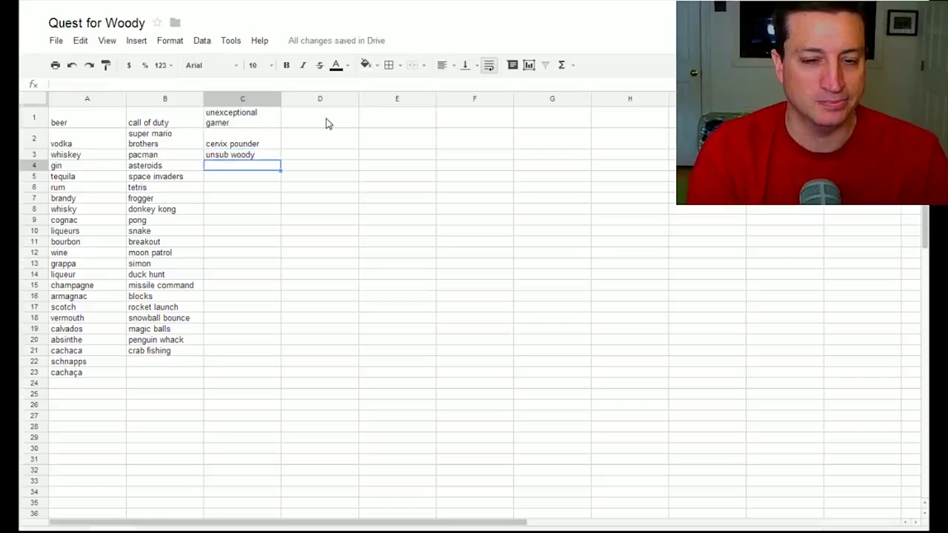
type("rape")
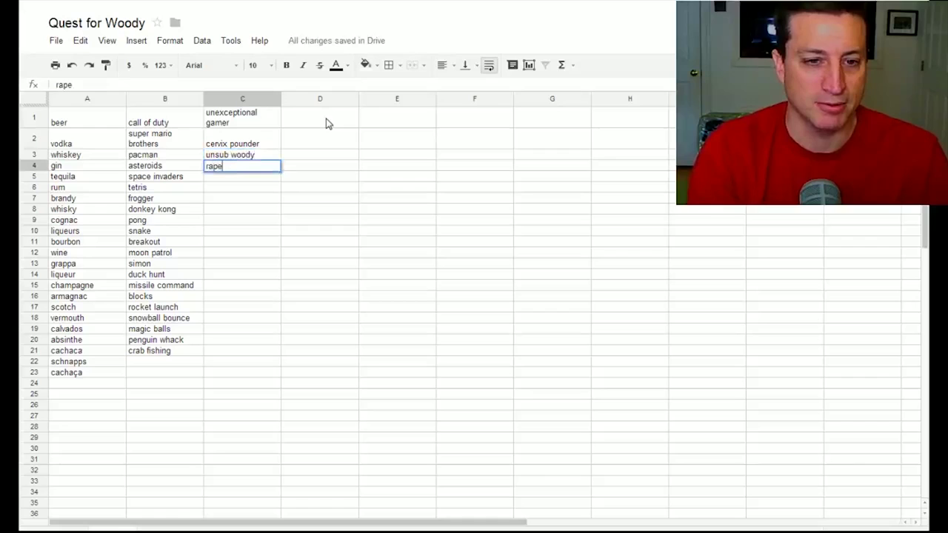
type(" squad k")
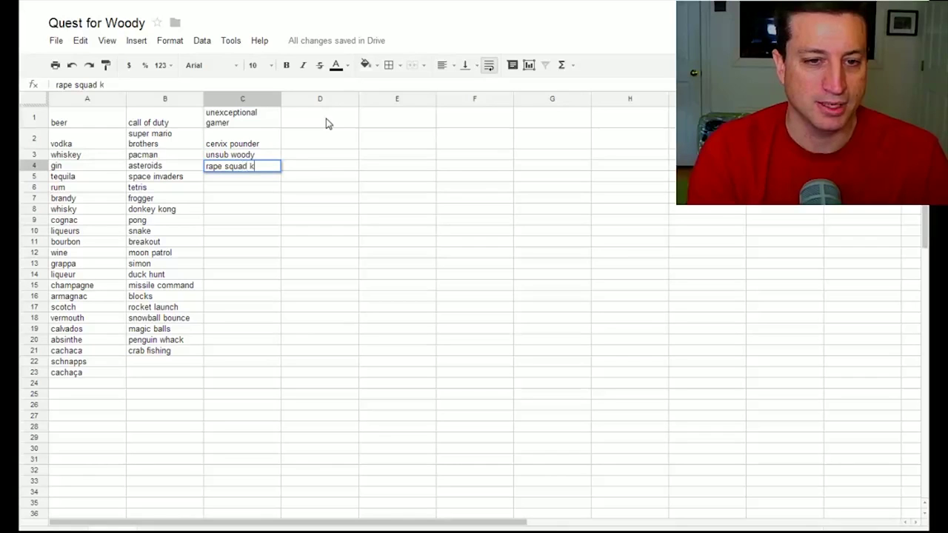
type("illa")
key("Return")
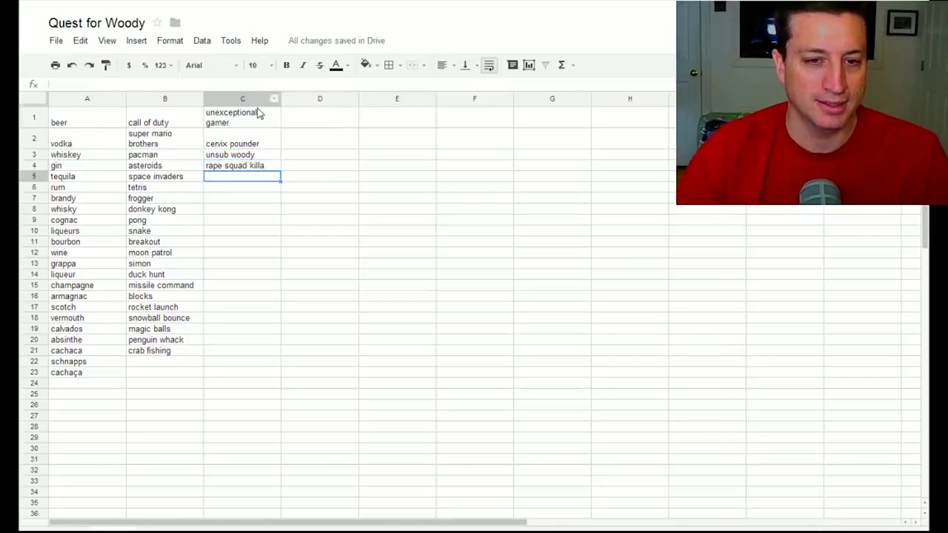
Step: Try to auto-fill the list in C1:C4 down to C20 with related items
left_click_drag(258, 111, 275, 348)
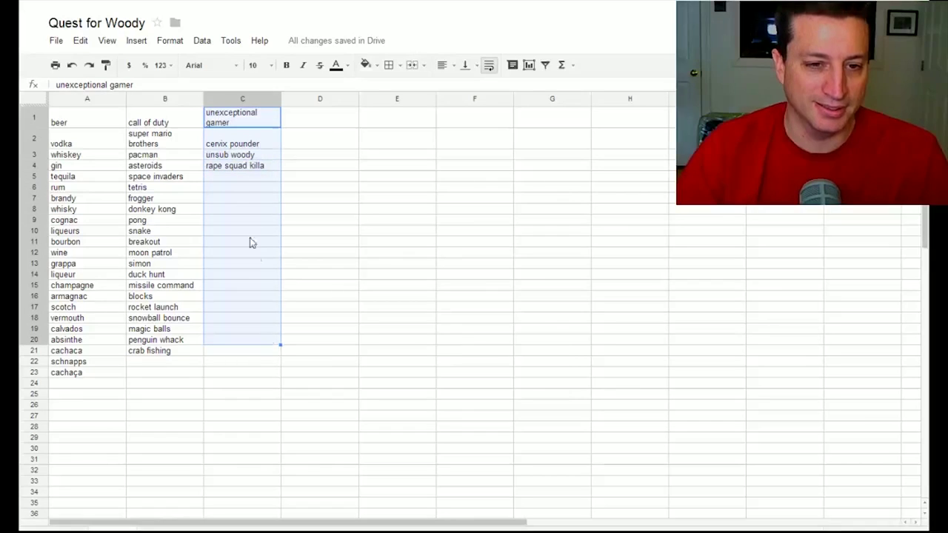
Step: Enter "most epic commentary ever" in cell C5
left_click(249, 178)
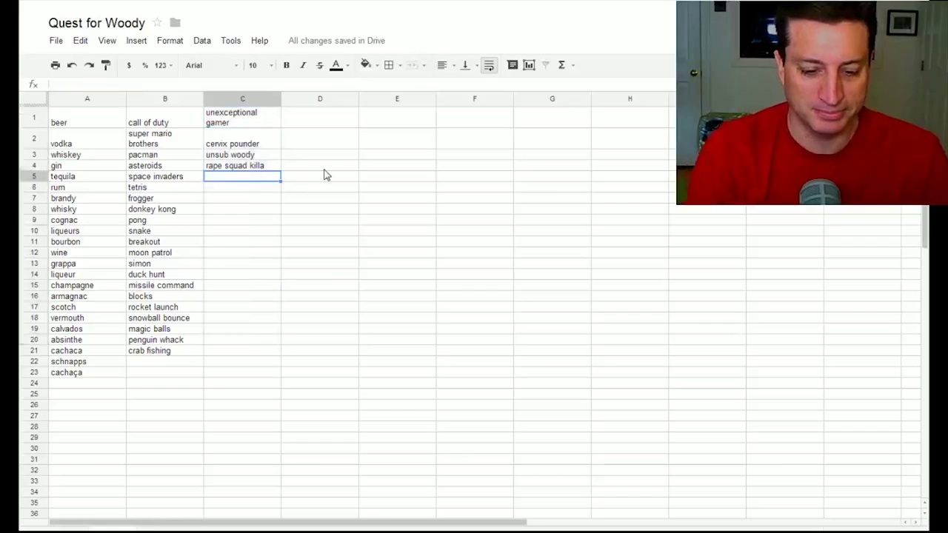
type("m")
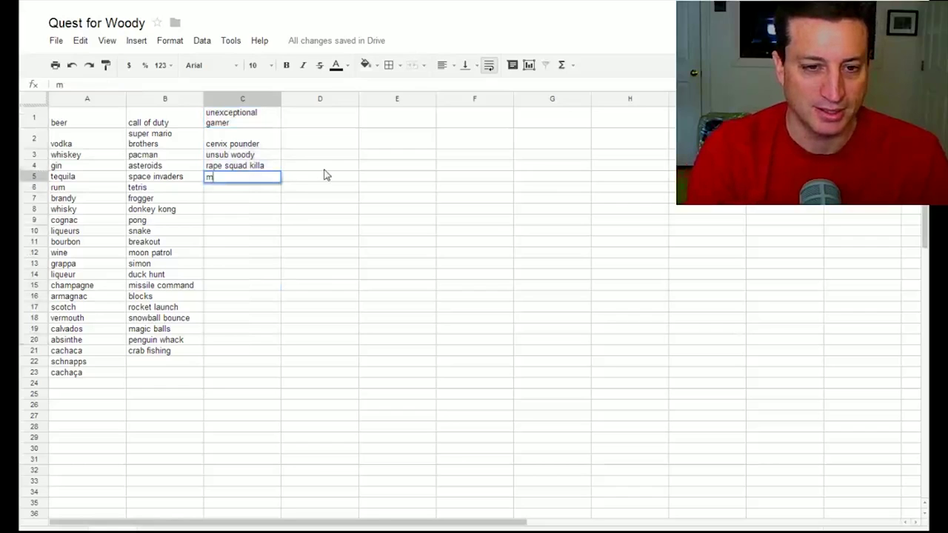
type("ost epic ")
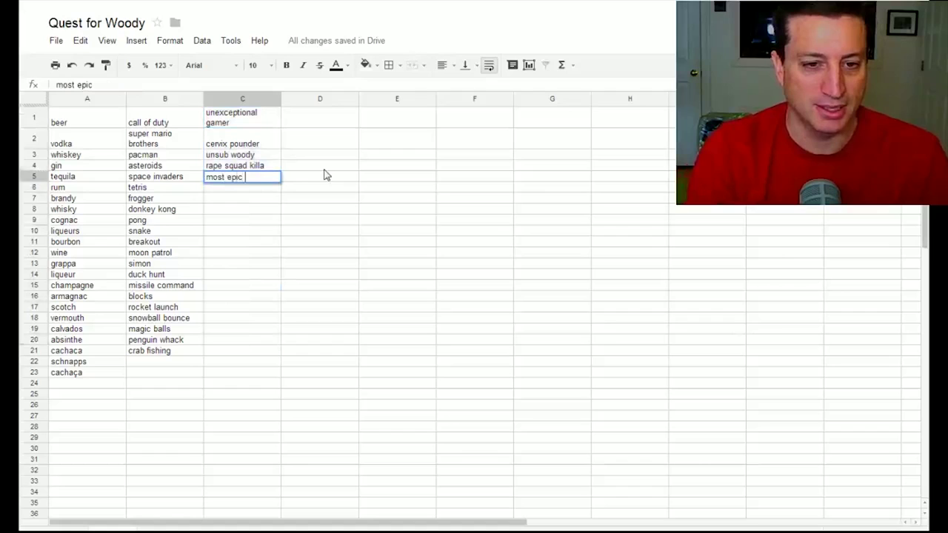
type("comment")
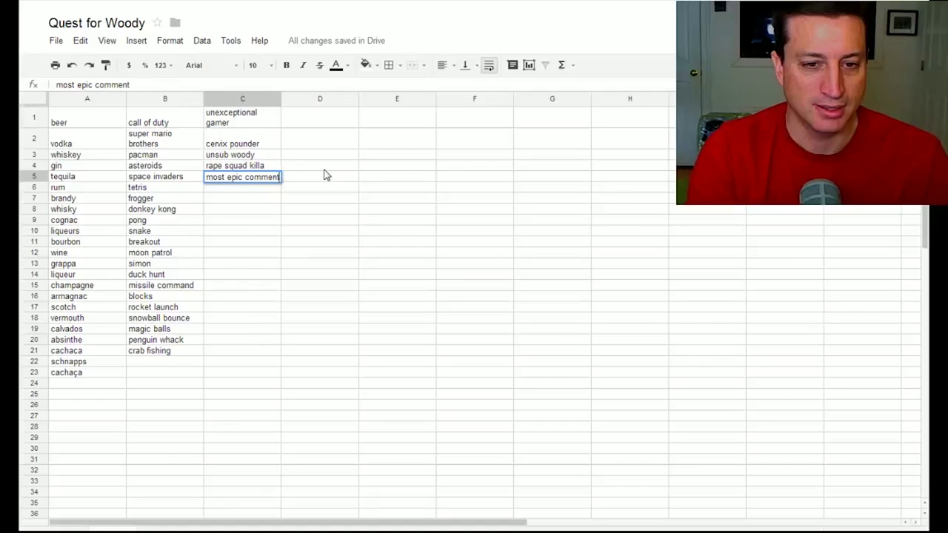
type("ary ever")
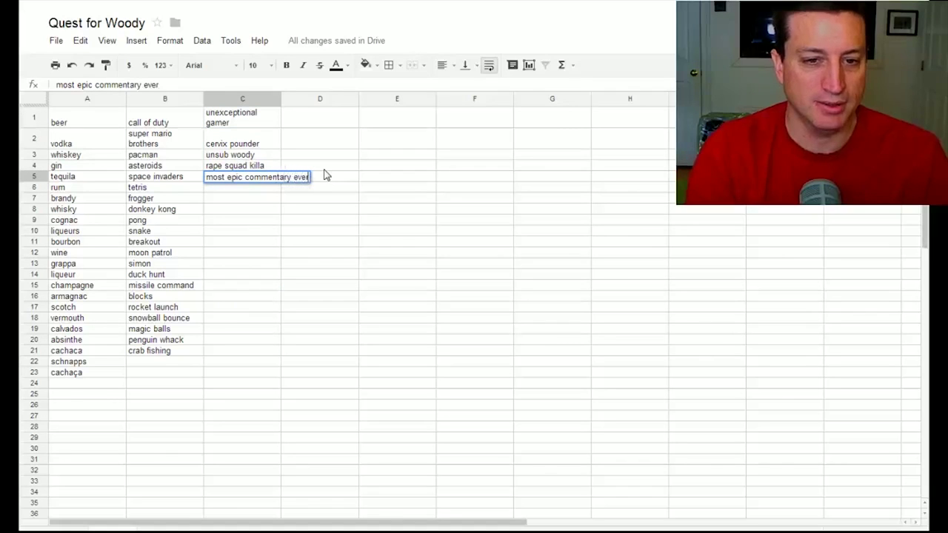
key("Return")
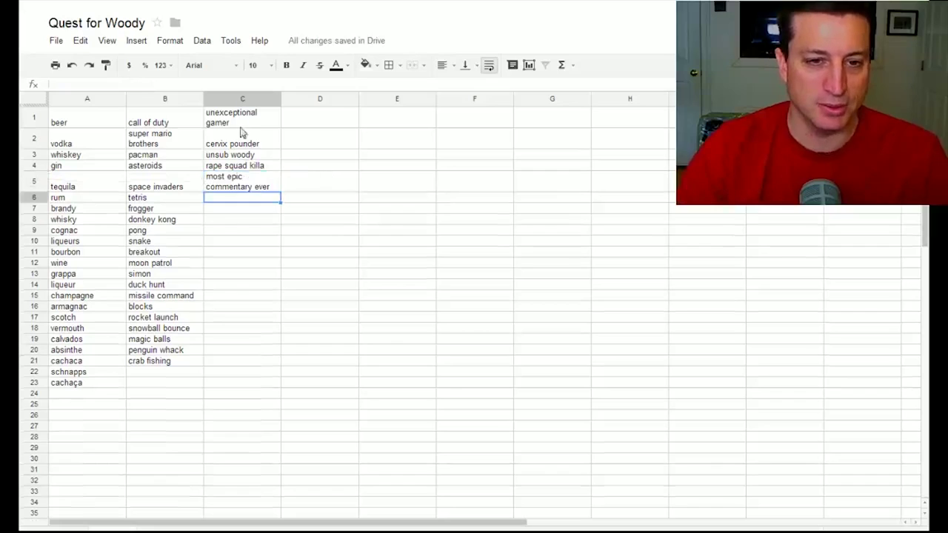
Step: Try to auto-fill the list in C1:C5 down to C16 with related items
left_click_drag(243, 119, 264, 186)
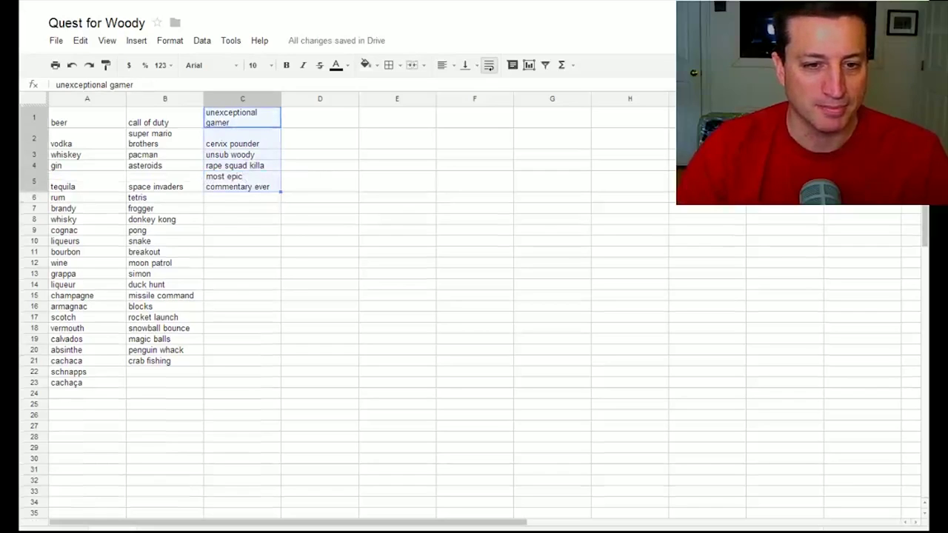
left_click_drag(274, 310, 272, 310)
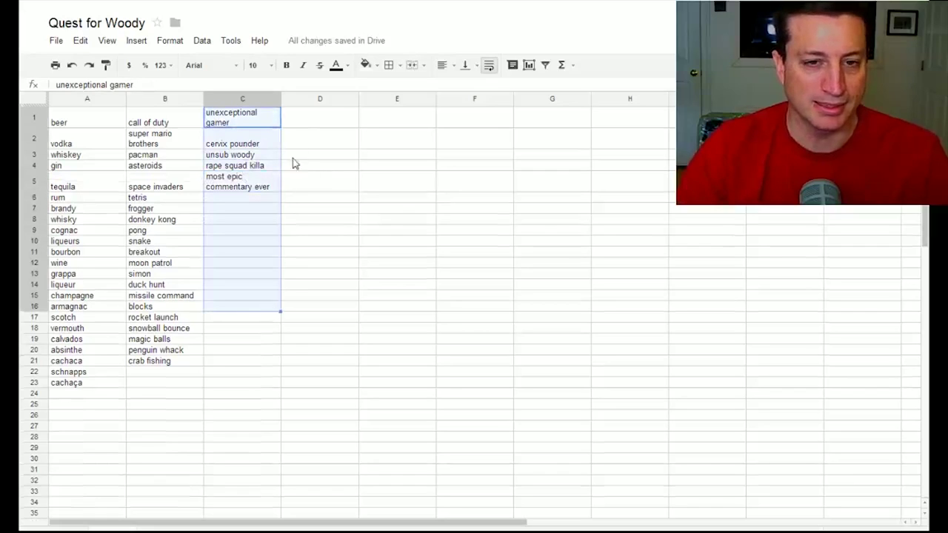
left_click(303, 122)
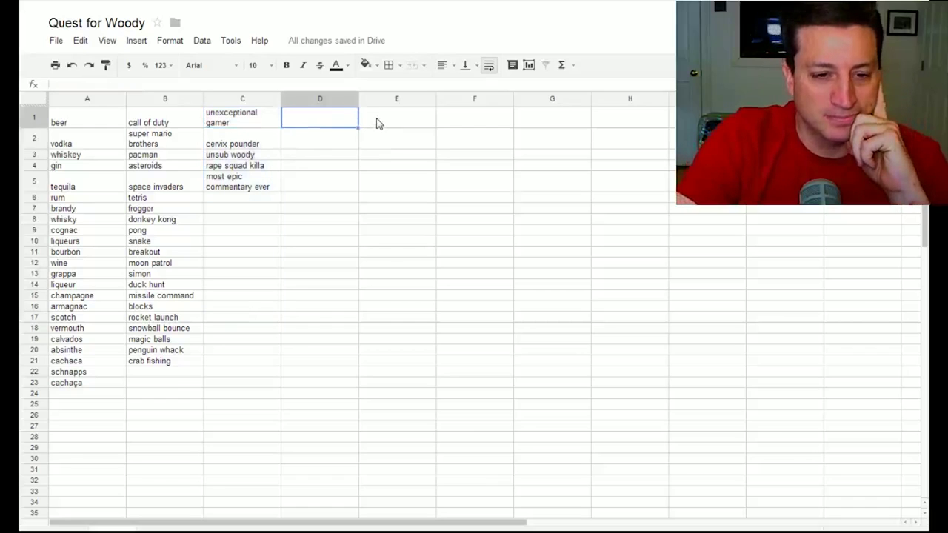
Step: Enter "call of duty" in cell C6 and try to auto-fill the list in C1:C6 further down the column
left_click(257, 198)
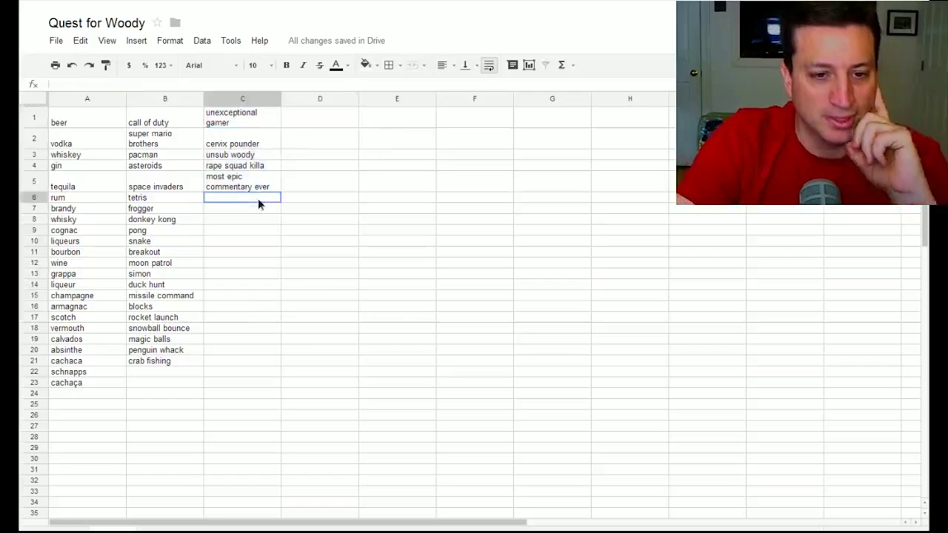
type("call of duty")
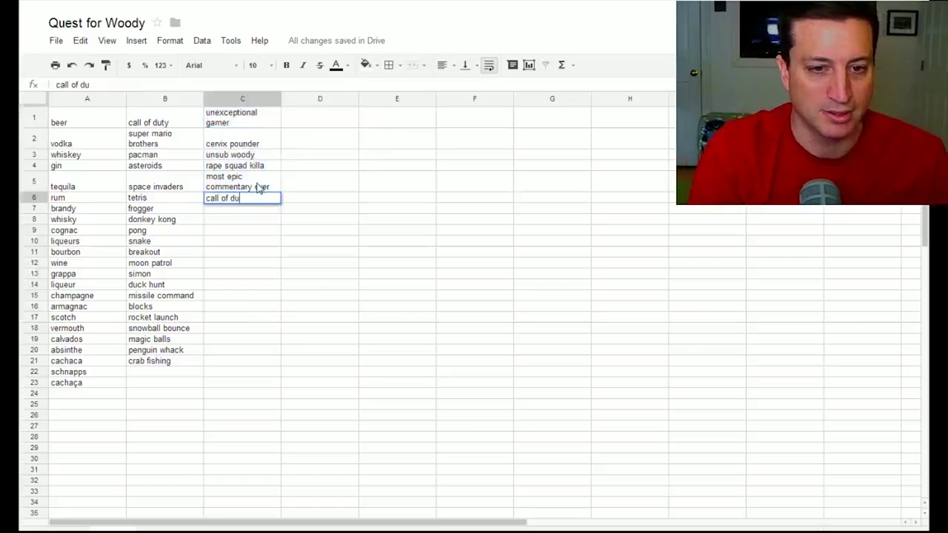
key("Return")
left_click_drag(248, 126, 279, 207)
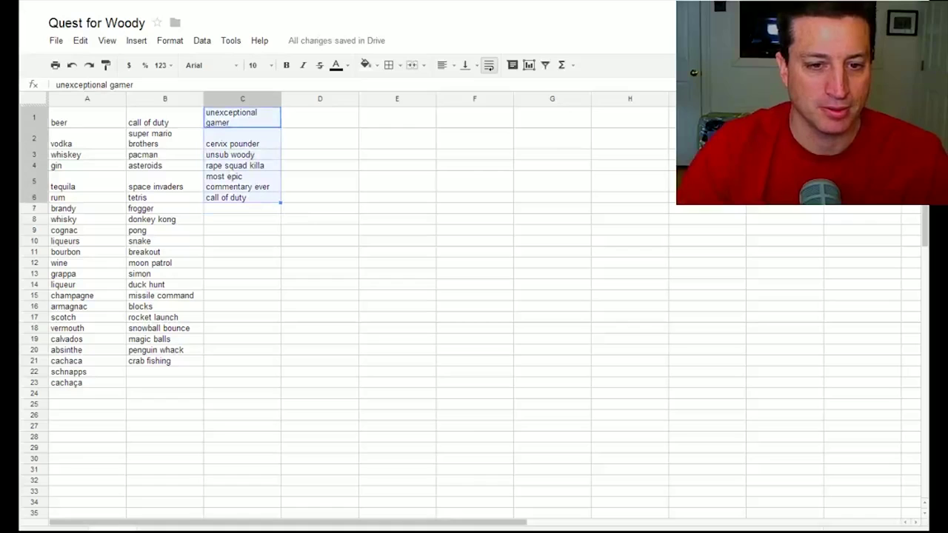
left_click_drag(281, 342, 324, 348)
Step: Enter "seananners" in cell D1 and "blametruth" in D2
left_click(323, 117)
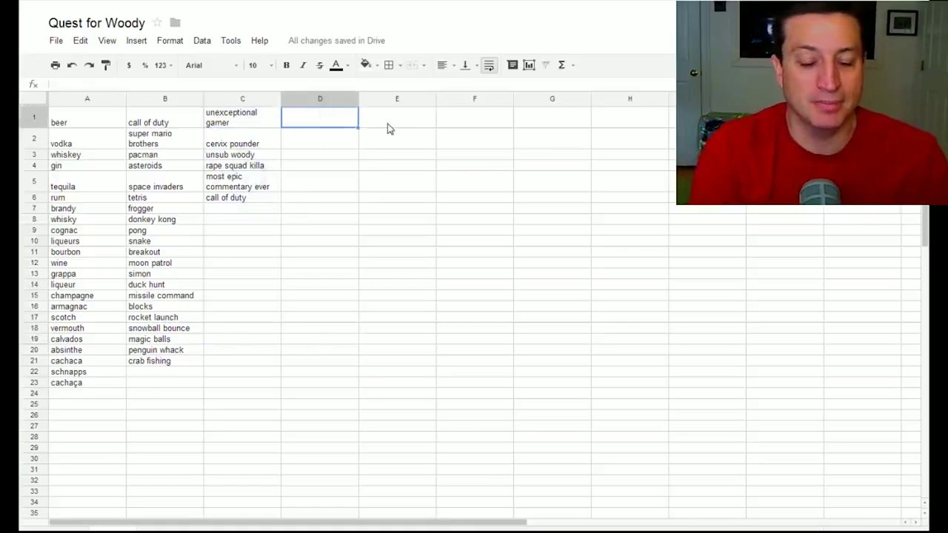
type("seananne")
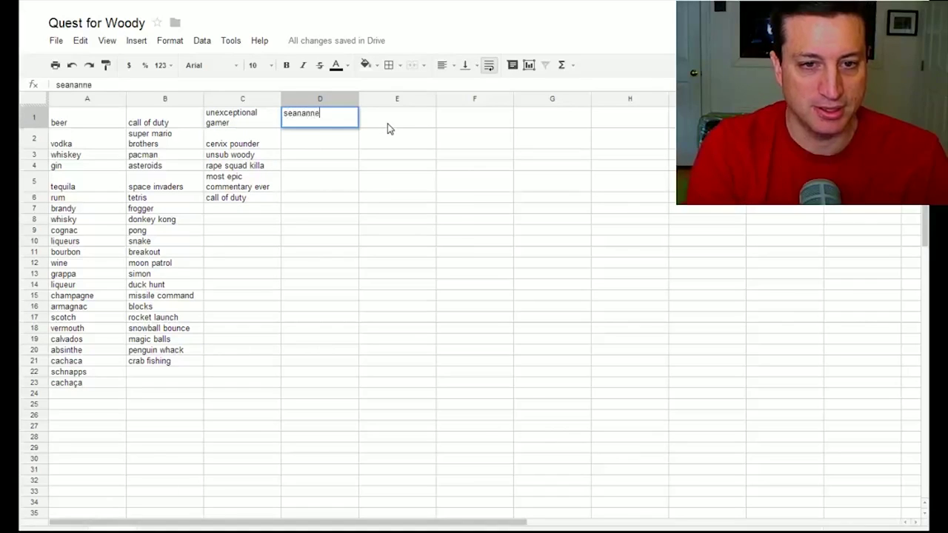
type("rs")
key("Return")
type("blamet")
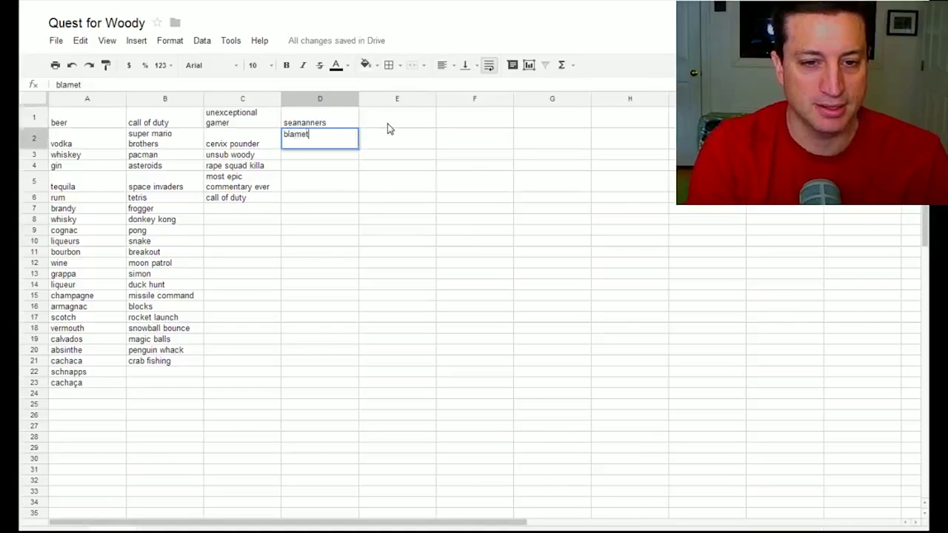
type("ru")
key("BackSpace")
type("ruth")
key("Return")
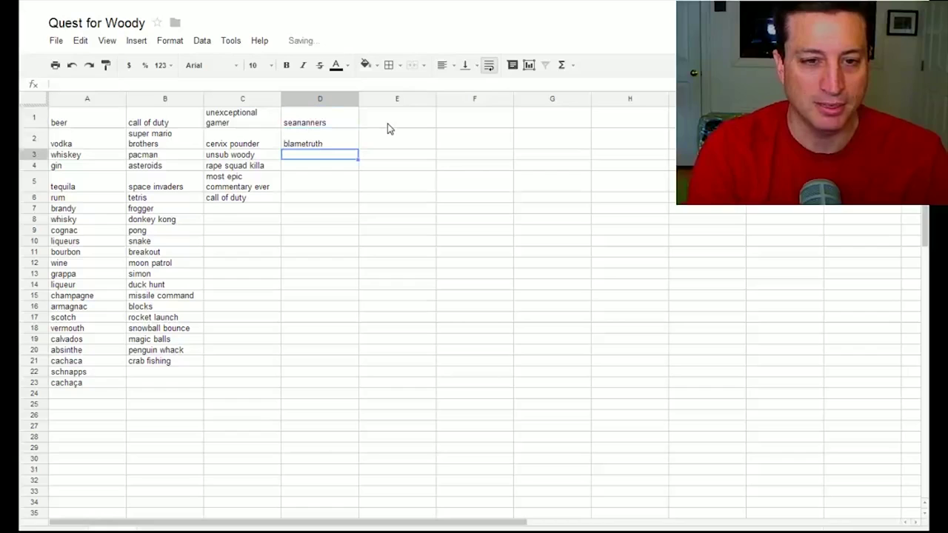
Step: Enter "tmartn" in cell D3 and "wingsofredemption" in D4
type("tmar")
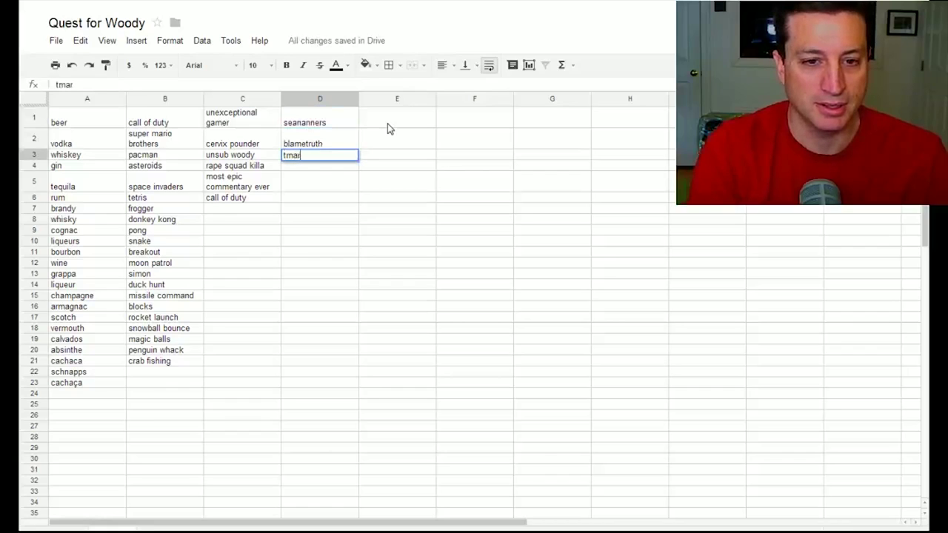
type("tn")
key("Return")
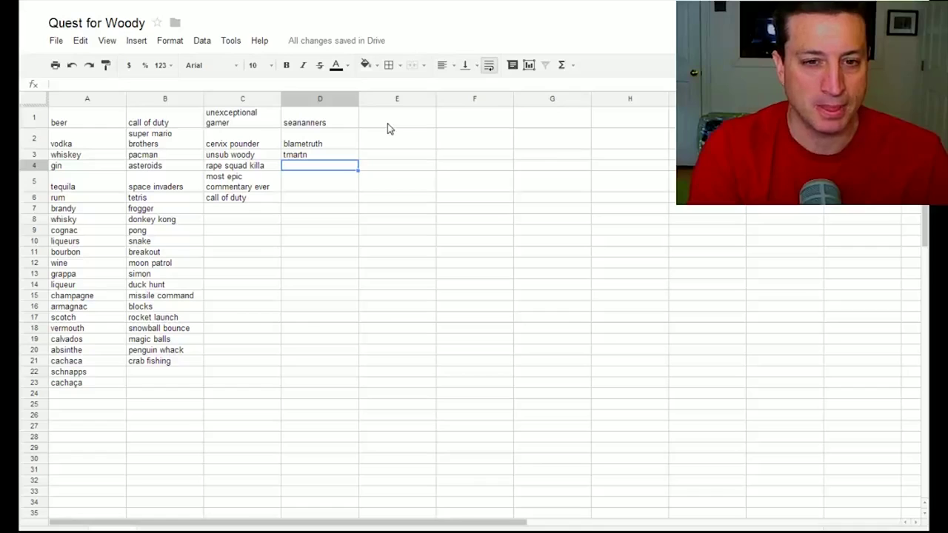
type("wingsof")
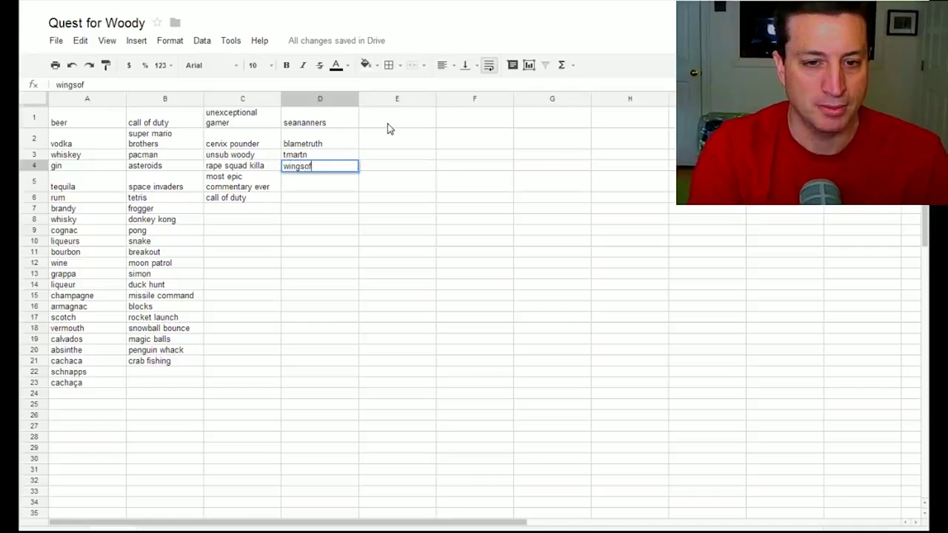
type("redemption")
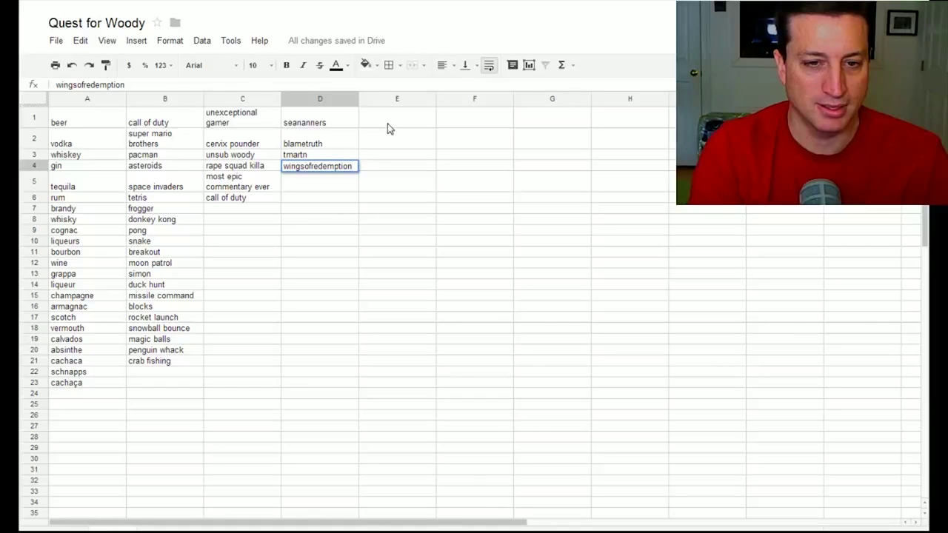
key("Return")
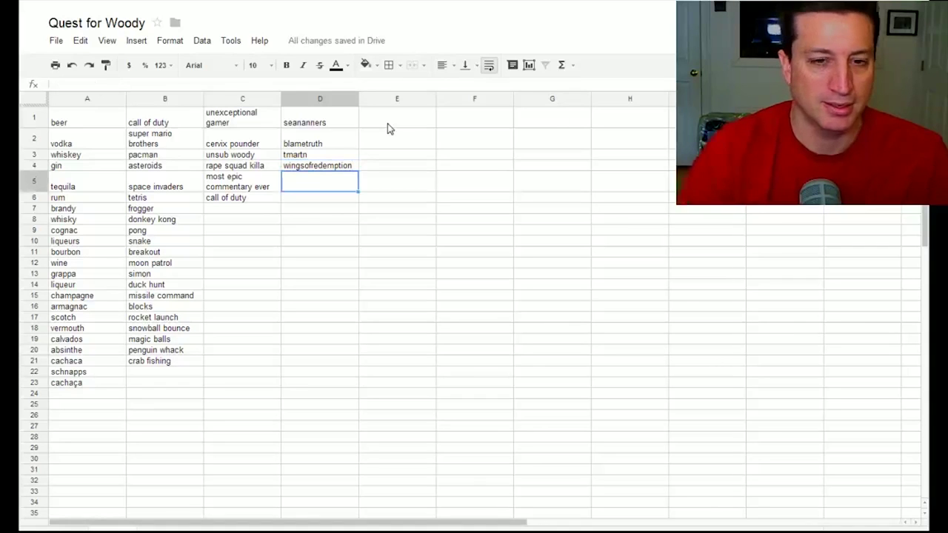
Step: Auto-fill the list in D1:D4 down to D19 with related names and select cell D7
left_click(342, 118)
left_click_drag(343, 118, 333, 163)
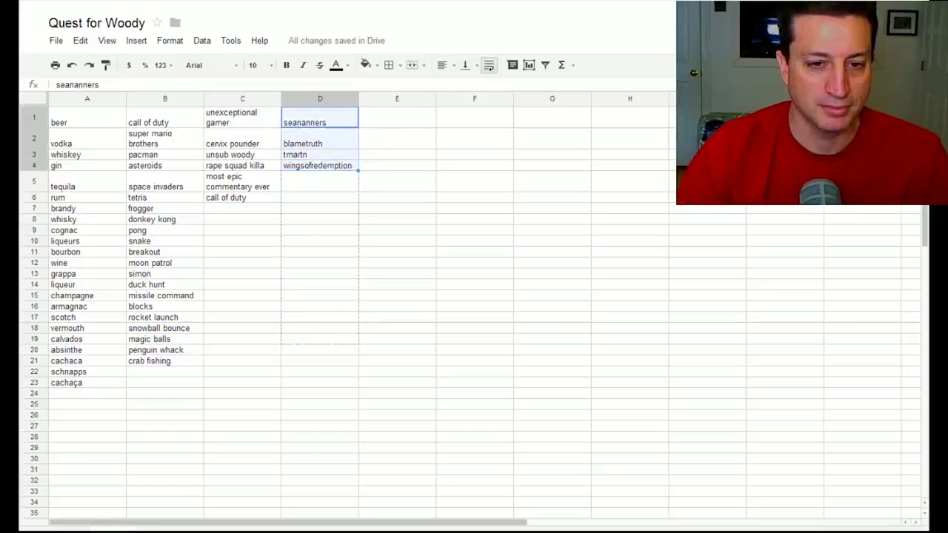
left_click_drag(358, 171, 366, 343)
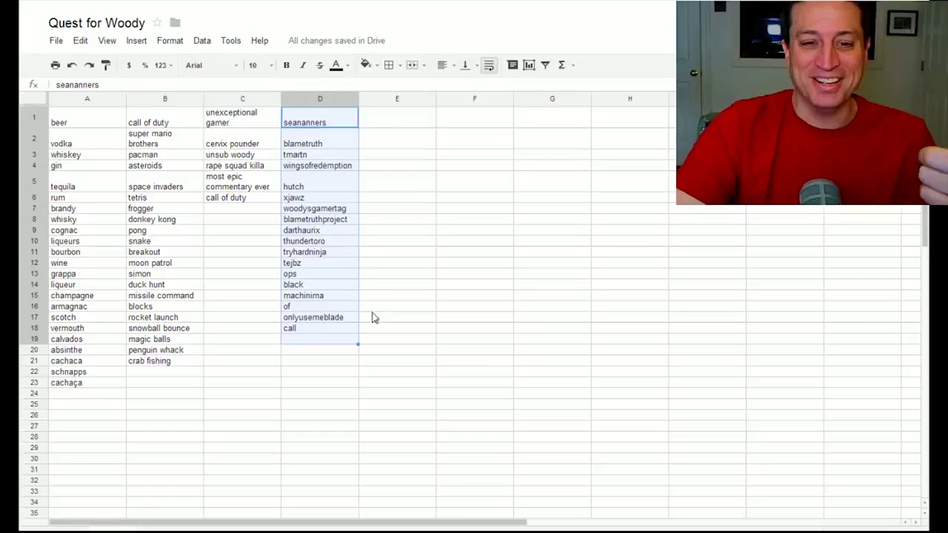
left_click(341, 211)
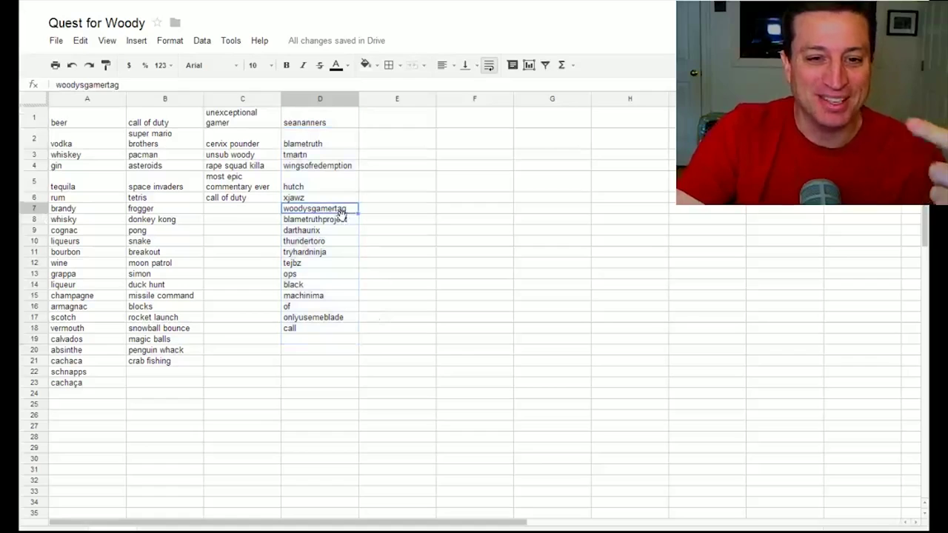